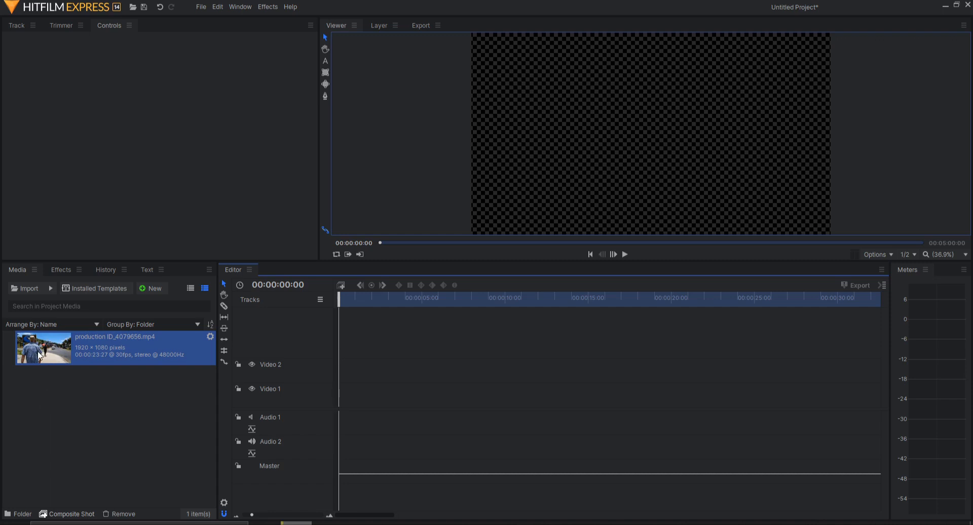
# - Drag production ID_4079656.mp4 from Media to the start of the Video 1 track
pyautogui.moveTo(39, 356); pyautogui.dragTo(339, 390)
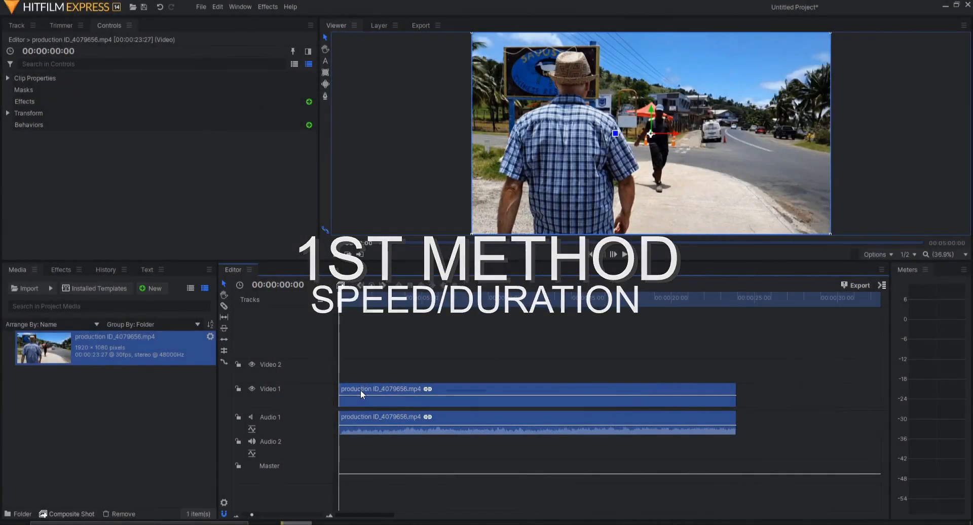
pyautogui.rightClick(361, 393)
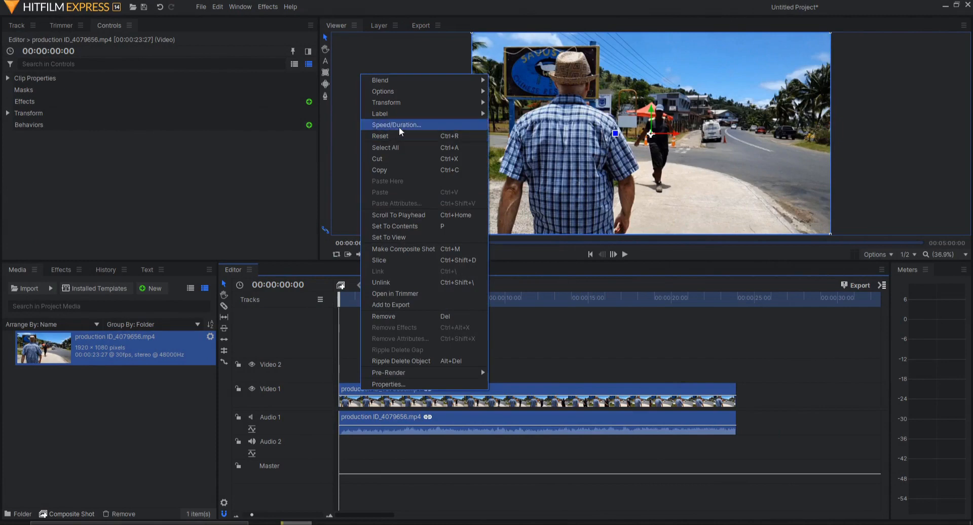
pyautogui.click(707, 314)
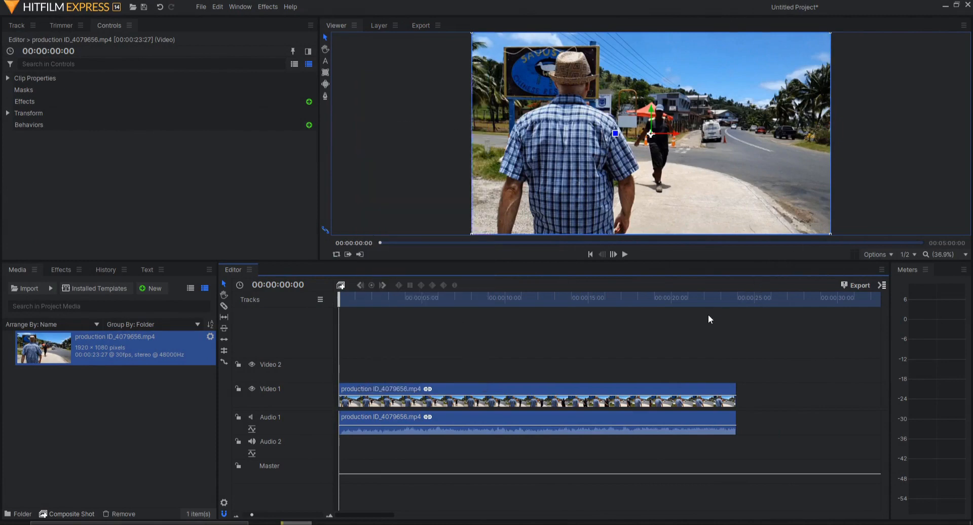
pyautogui.click(708, 314)
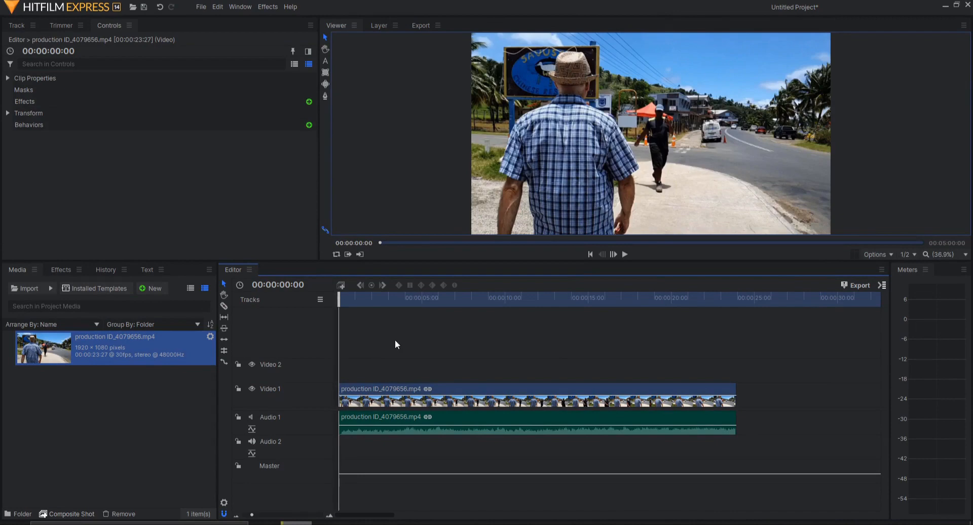
pyautogui.click(391, 389)
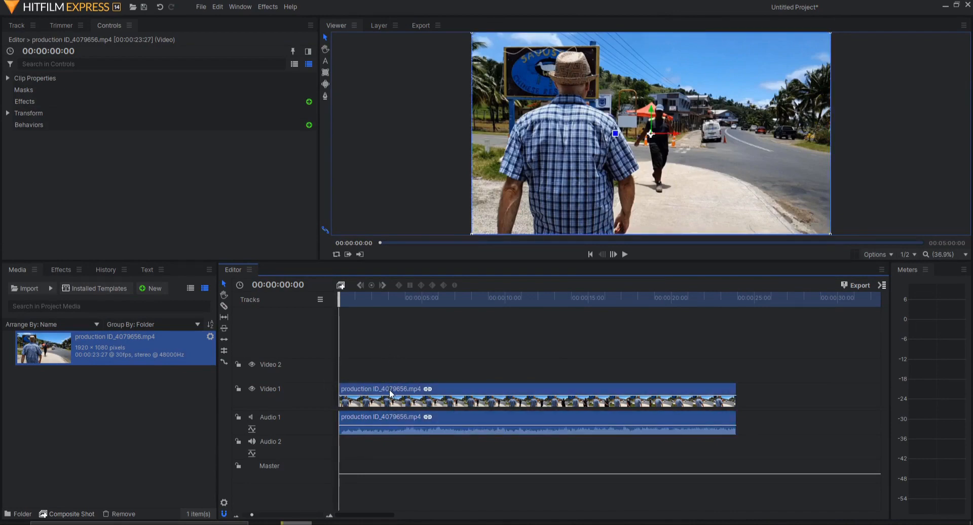
# - Set the clip's Speed/Duration speed to 500%, shortening it to 00:00:04:23, and scrub to preview
pyautogui.rightClick(390, 392)
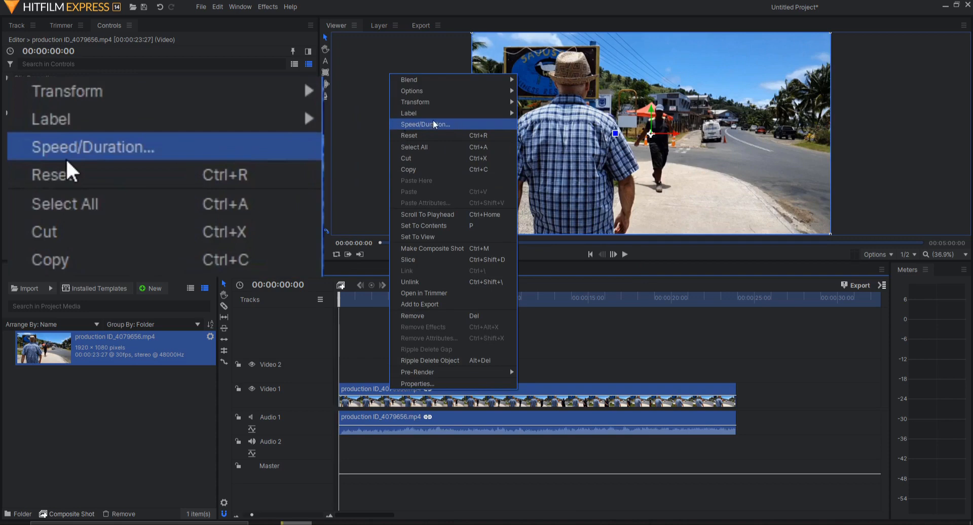
pyautogui.click(413, 124)
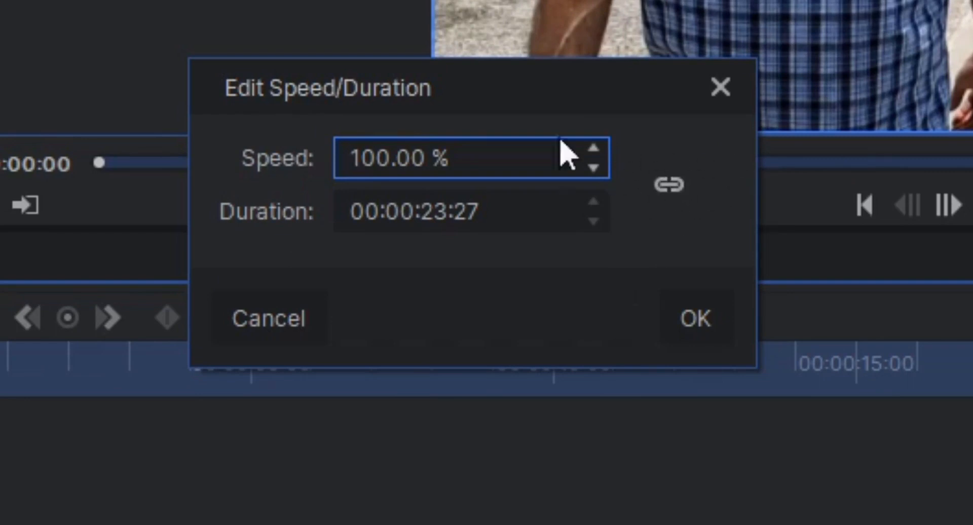
pyautogui.click(667, 187)
pyautogui.click(682, 194)
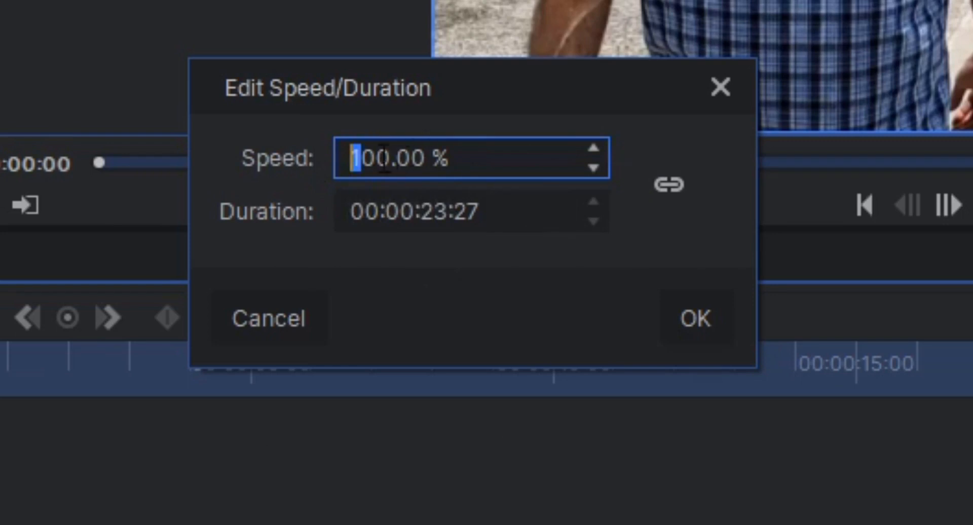
pyautogui.moveTo(377, 157); pyautogui.dragTo(290, 156)
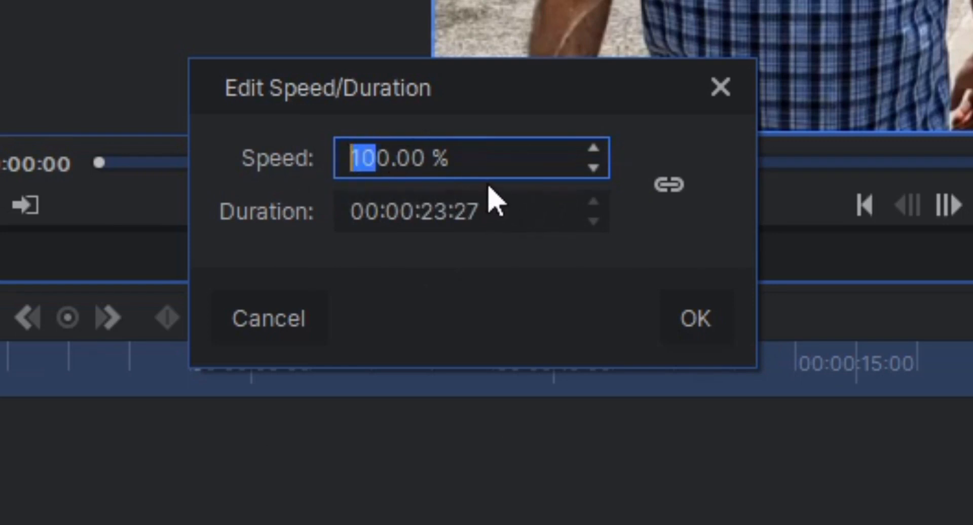
pyautogui.write('50')
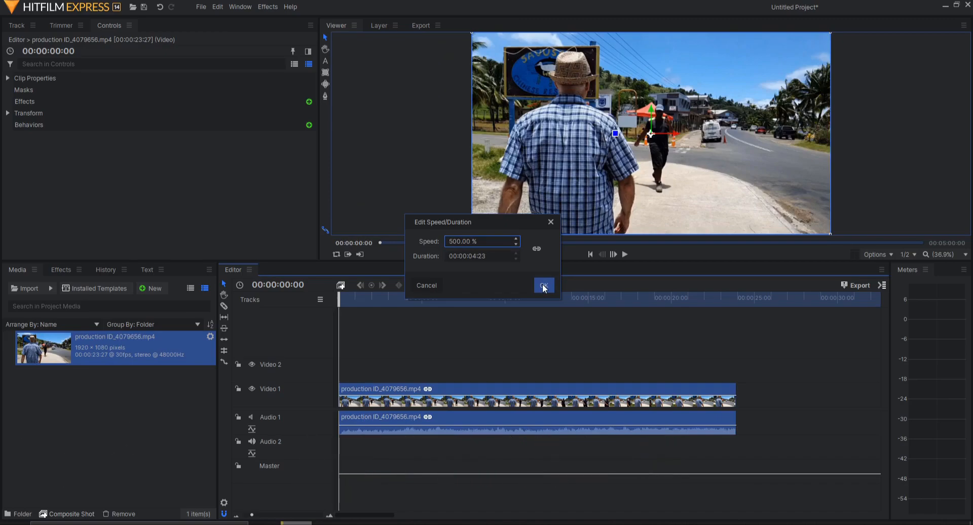
pyautogui.click(543, 286)
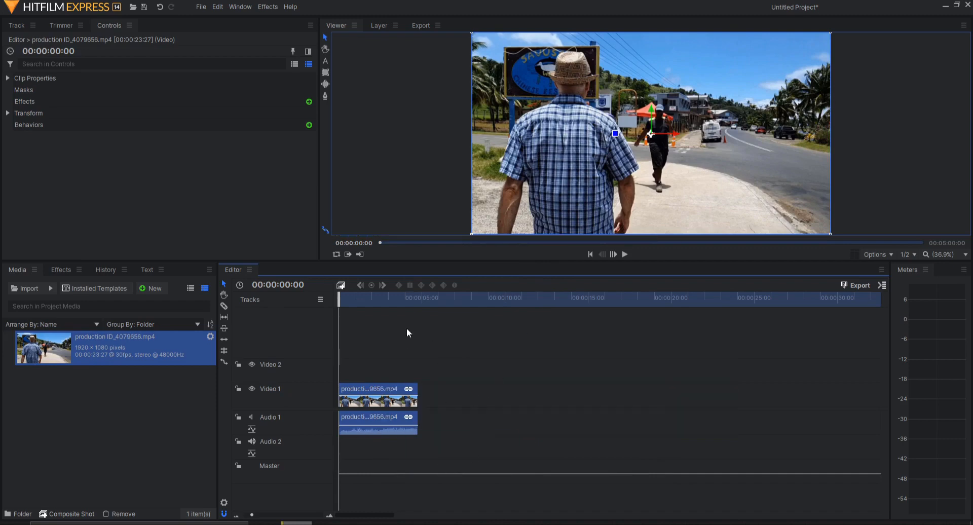
pyautogui.moveTo(400, 299); pyautogui.dragTo(339, 300)
# - Change the clip's speed to 50% so it stretches to 00:00:47:24
pyautogui.rightClick(379, 396)
pyautogui.click(357, 361)
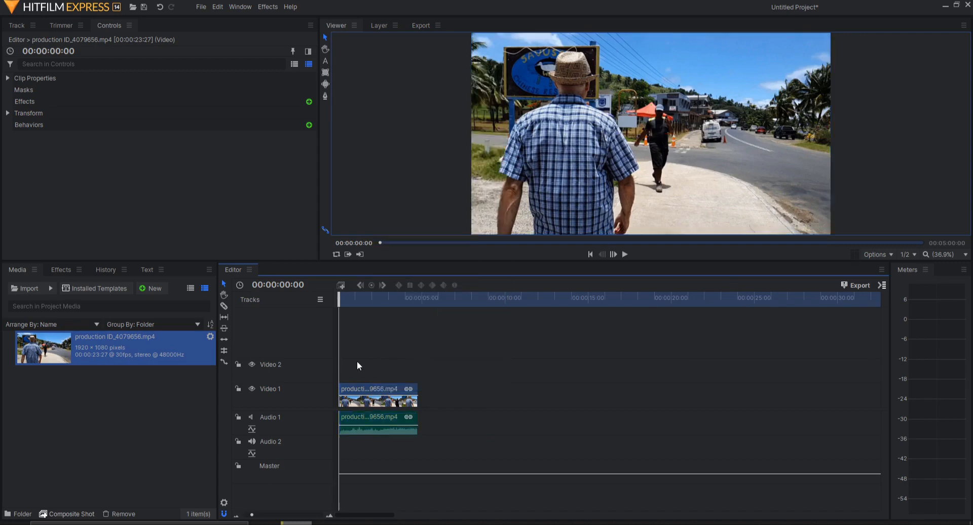
pyautogui.rightClick(395, 387)
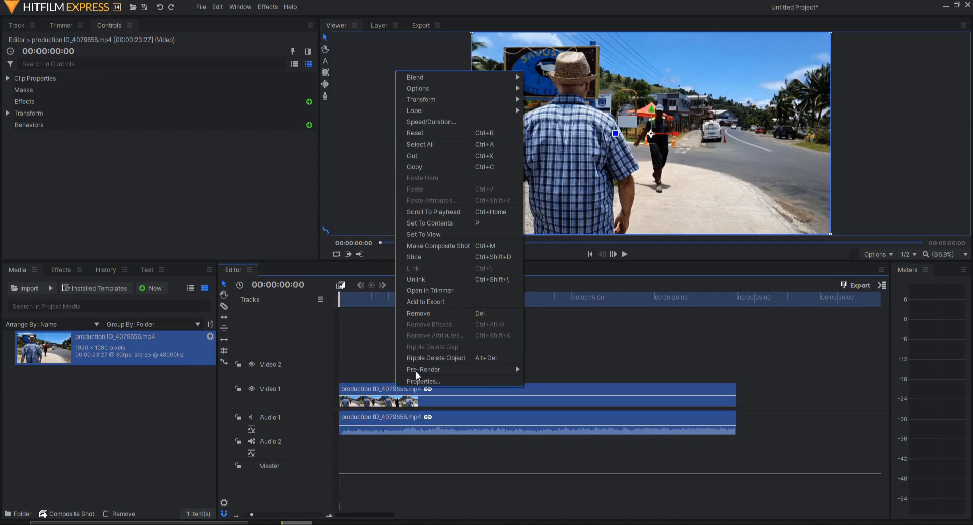
pyautogui.click(439, 123)
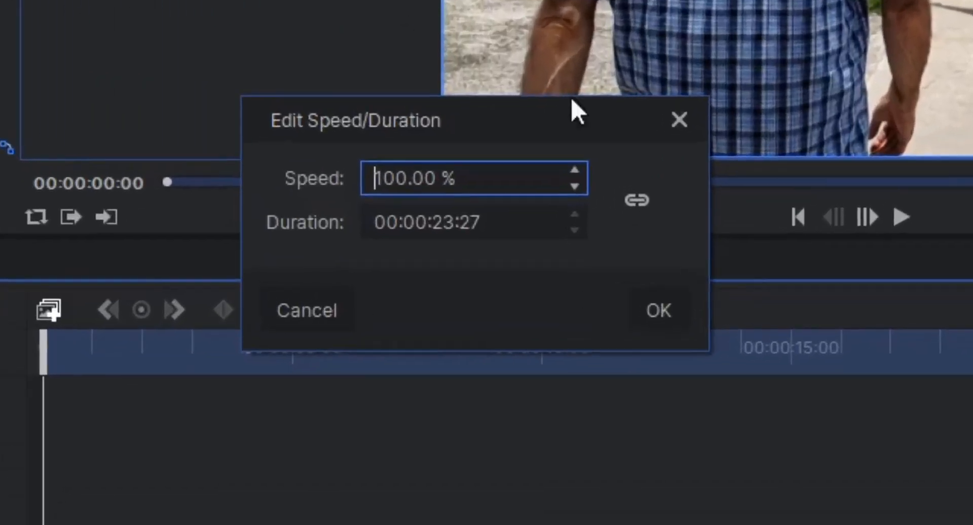
pyautogui.press('Right')
pyautogui.press('Right')
pyautogui.hotkey('shift', 'Home')
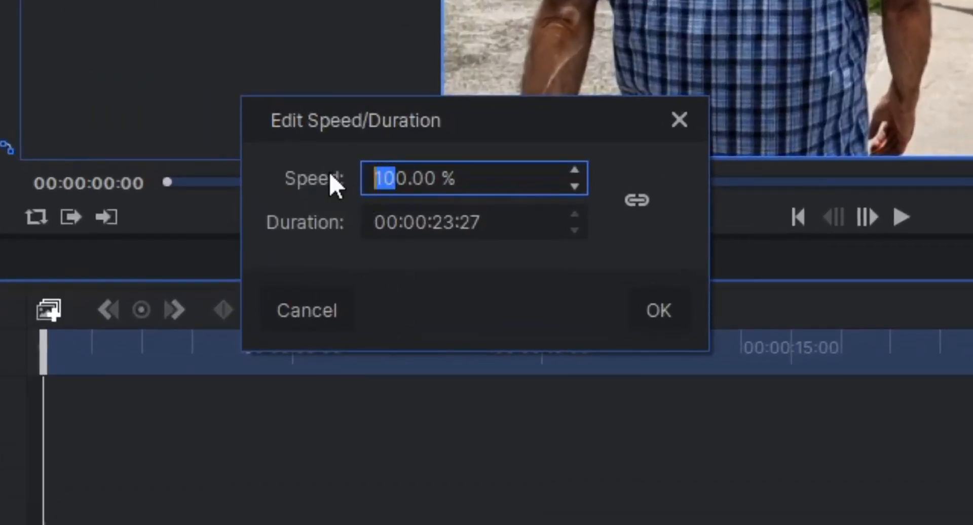
pyautogui.press('Delete')
pyautogui.press('Delete')
pyautogui.press('Delete')
pyautogui.hotkey('shift', 'End')
pyautogui.press('Delete')
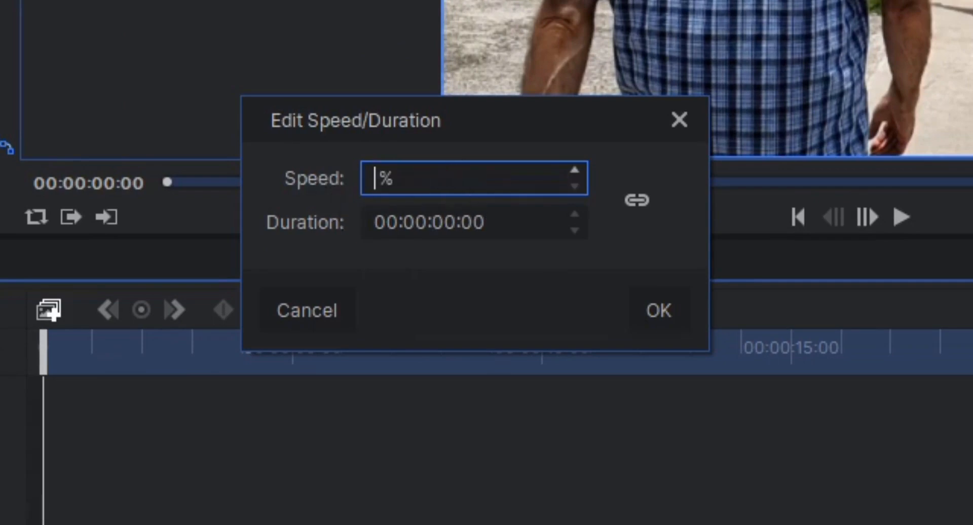
pyautogui.write('50')
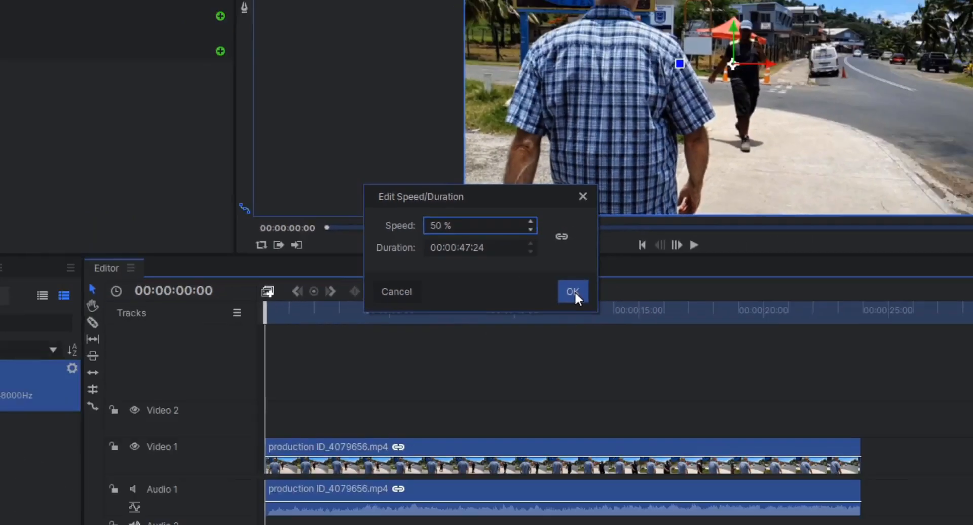
pyautogui.click(665, 315)
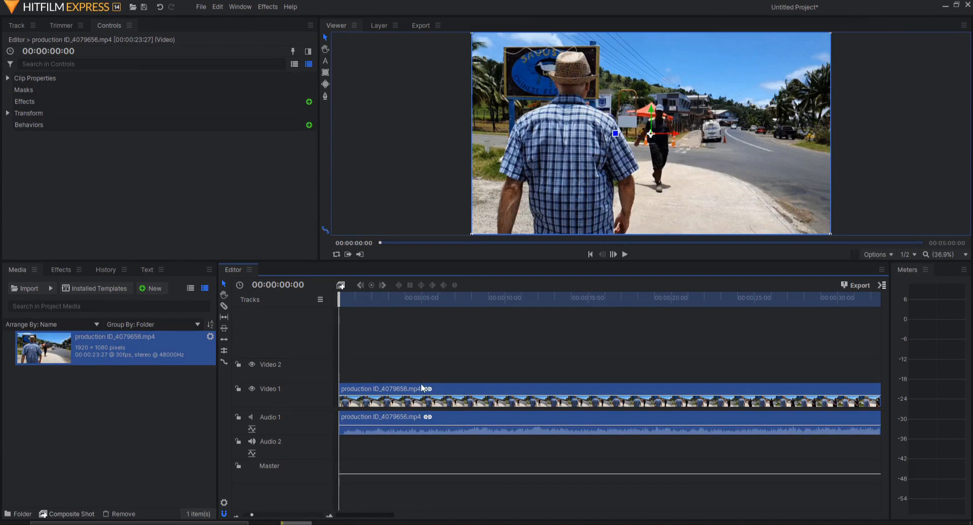
# - Undo the 50% slowdown and set the clip's duration to 00:00:10:00 at 100% speed
pyautogui.hotkey('ctrl', 'z')
pyautogui.rightClick(397, 381)
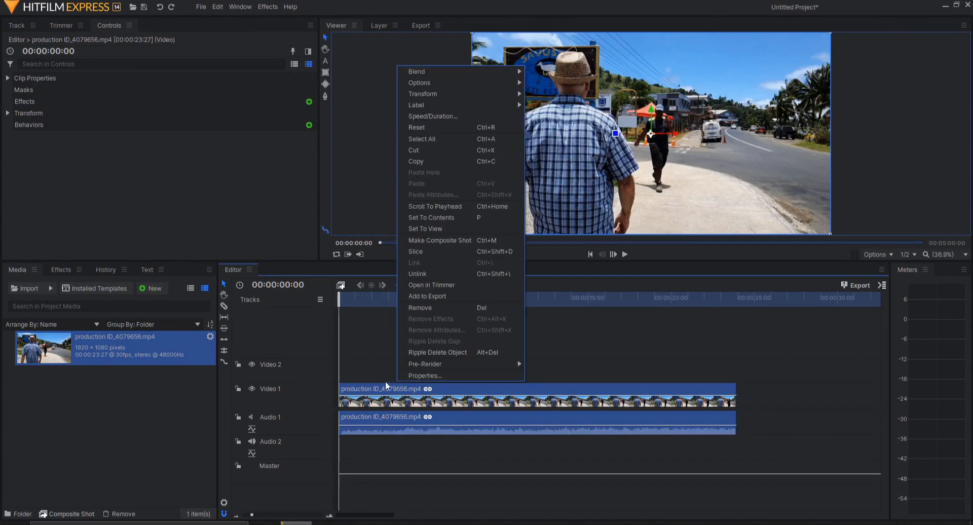
pyautogui.click(428, 115)
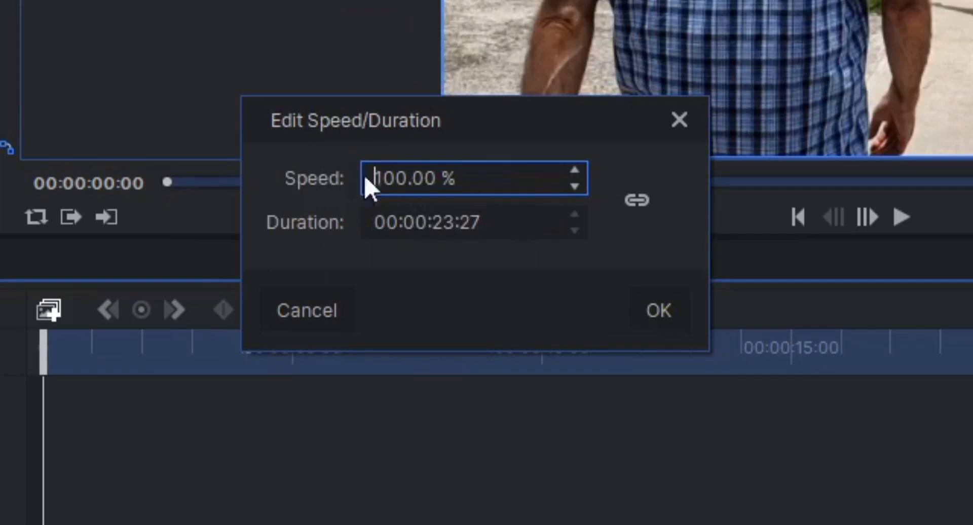
pyautogui.doubleClick(441, 222)
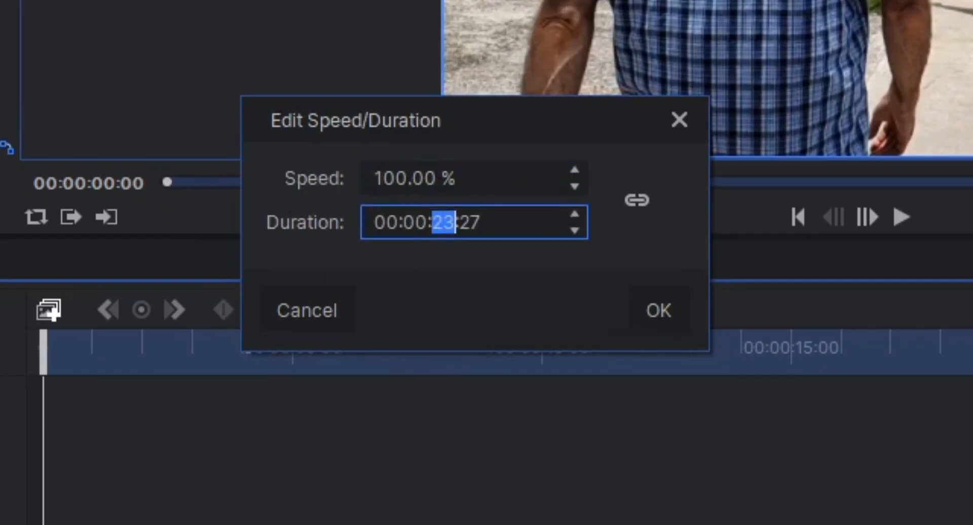
pyautogui.write('1000')
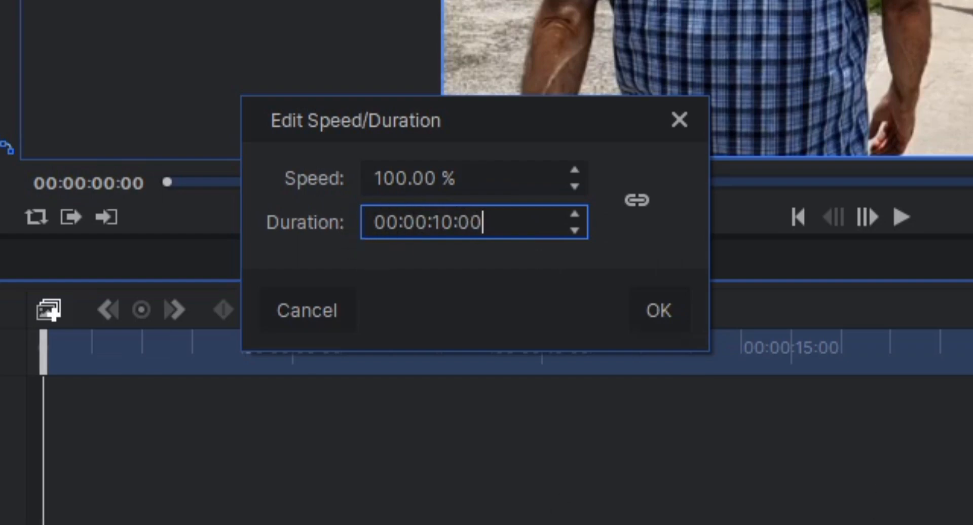
pyautogui.click(659, 311)
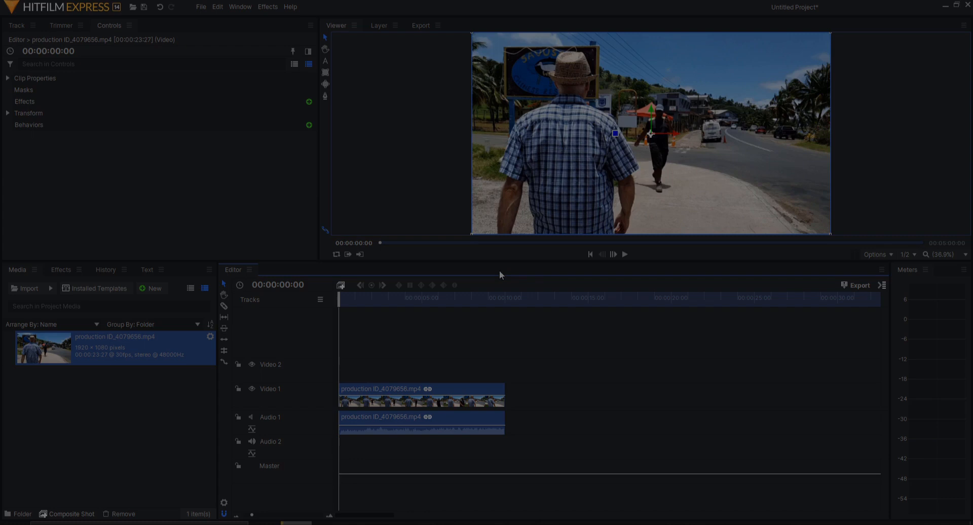
pyautogui.moveTo(373, 325); pyautogui.dragTo(808, 479)
pyautogui.rightClick(620, 375)
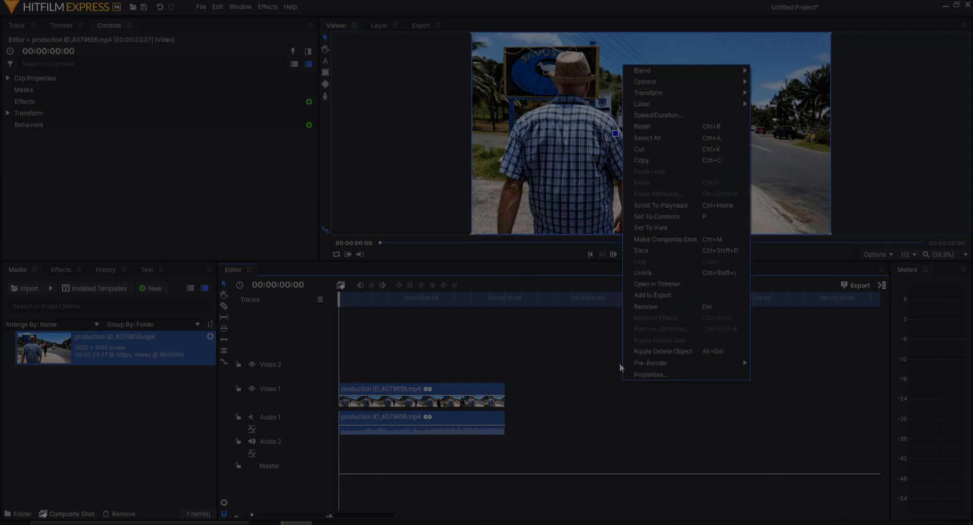
pyautogui.click(665, 115)
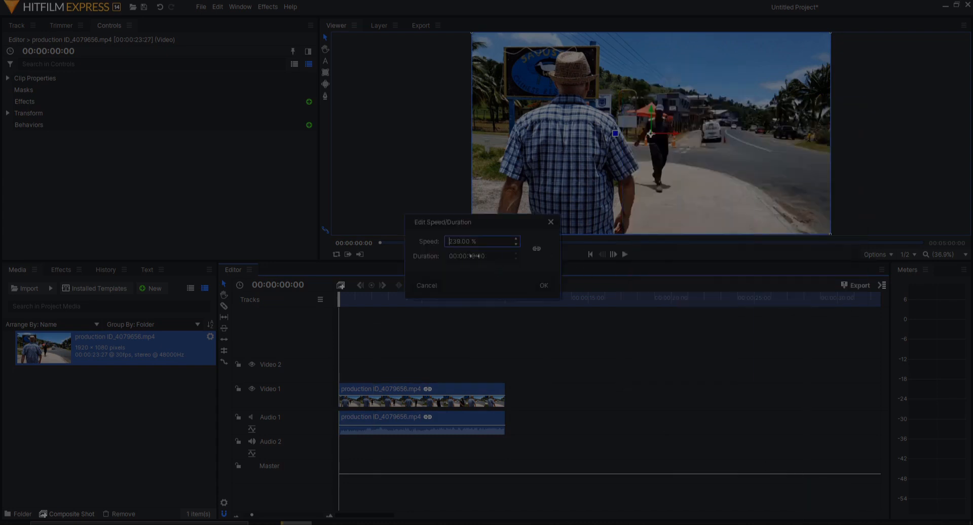
pyautogui.click(553, 223)
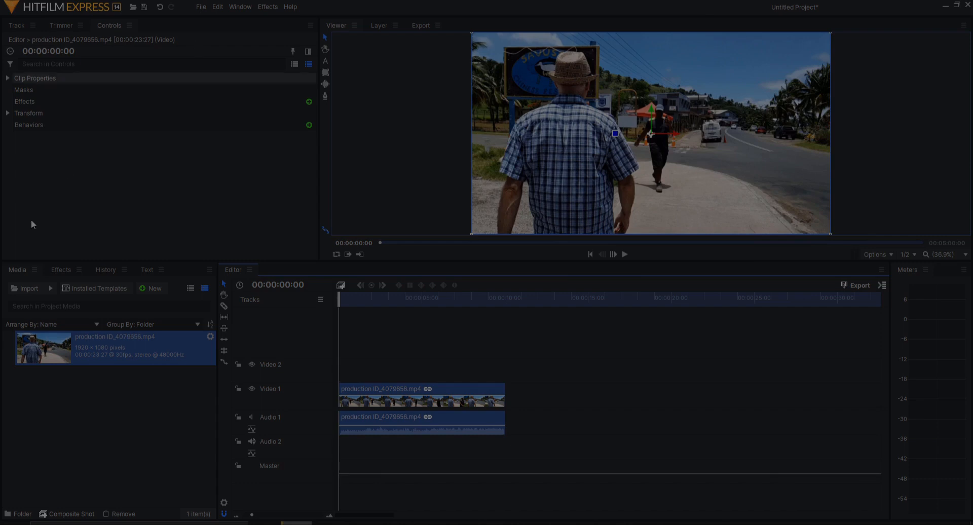
pyautogui.click(50, 289)
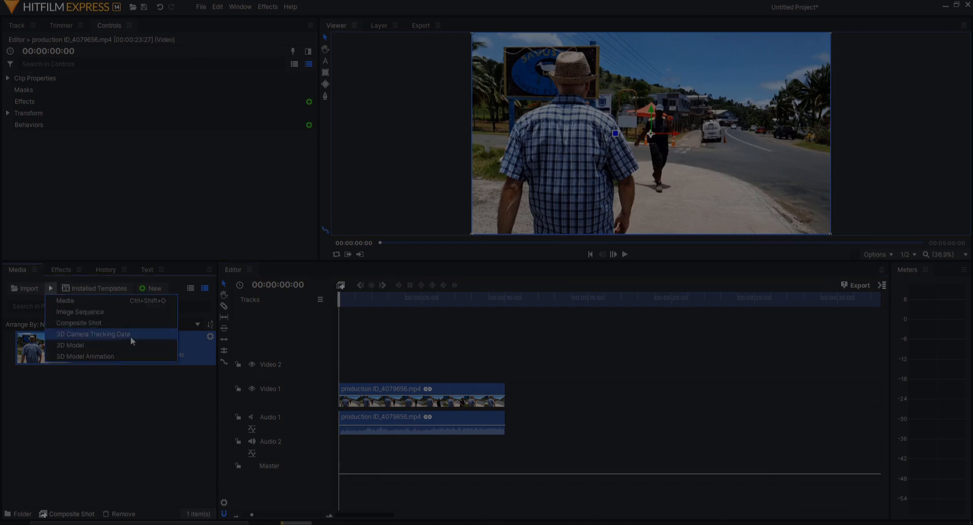
pyautogui.click(149, 405)
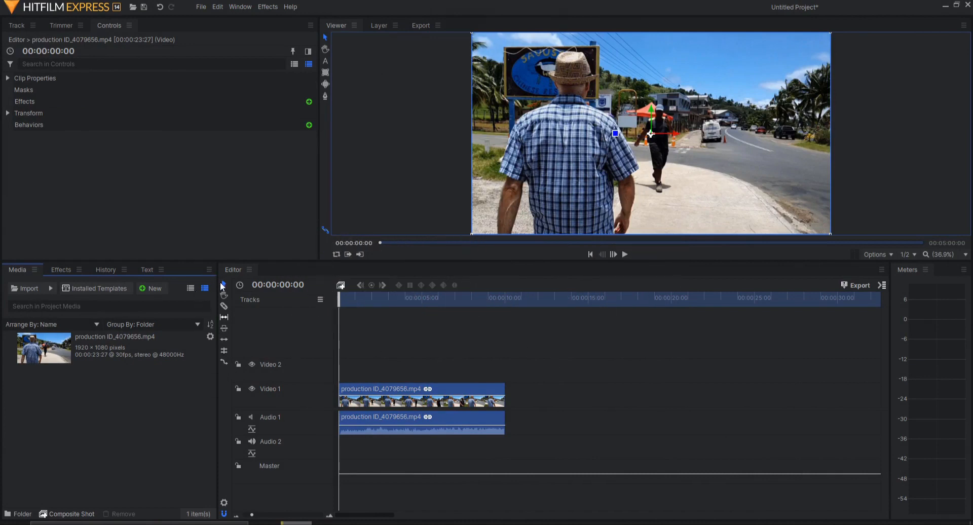
# - Use the Rate Stretch tool to stretch the clip's end out to the one-minute mark
pyautogui.click(223, 362)
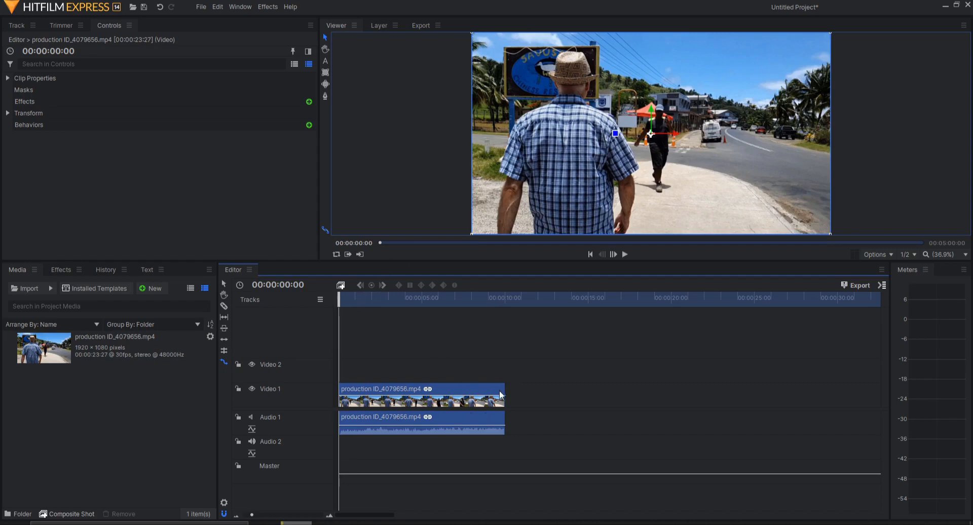
pyautogui.moveTo(507, 389); pyautogui.dragTo(355, 393)
pyautogui.click(355, 299)
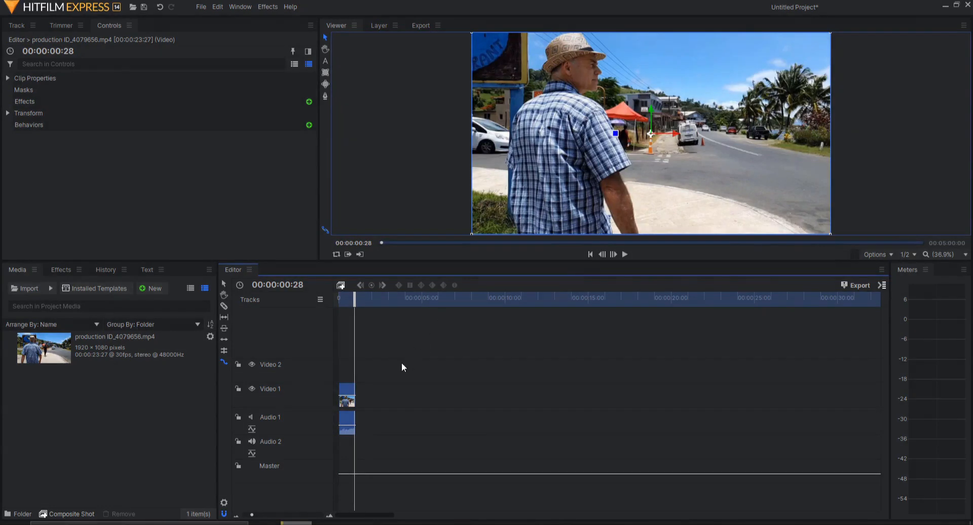
pyautogui.moveTo(359, 389); pyautogui.dragTo(861, 391)
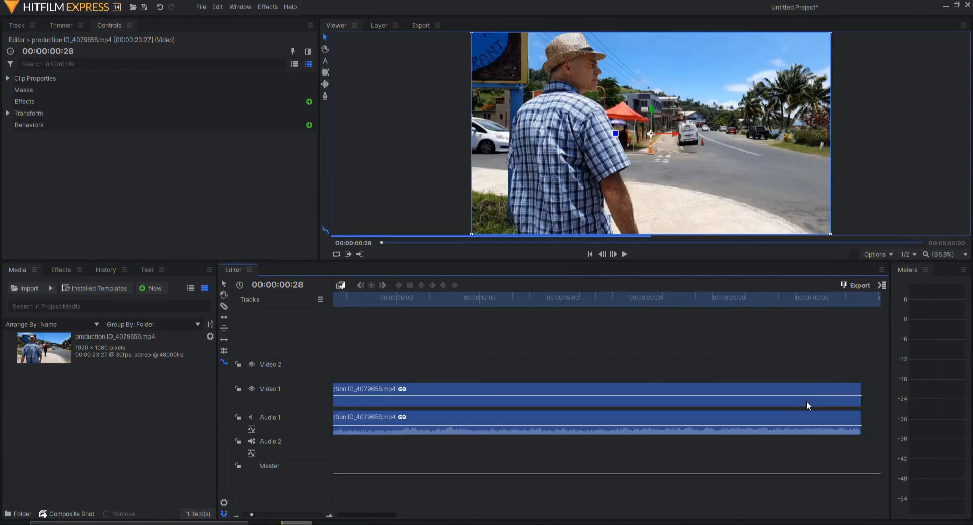
pyautogui.scroll(-5, 795, 391)
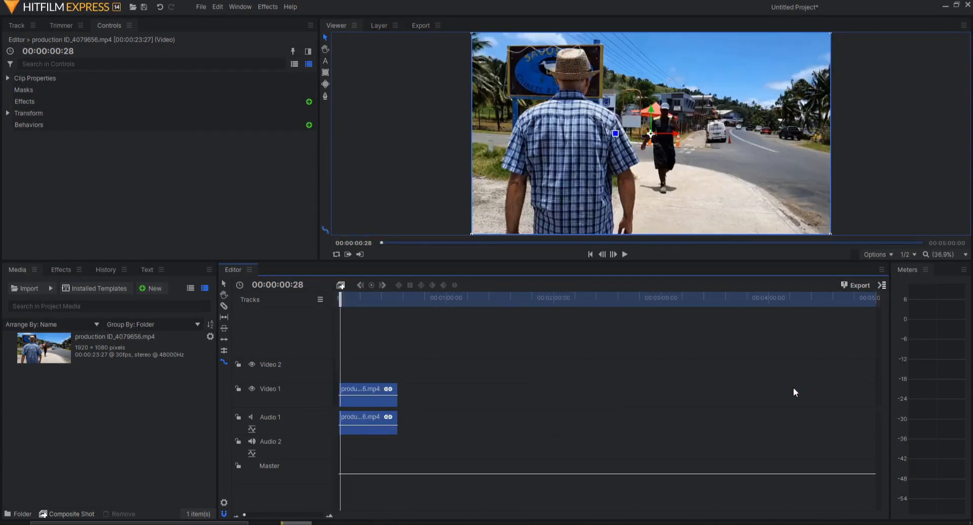
pyautogui.click(446, 299)
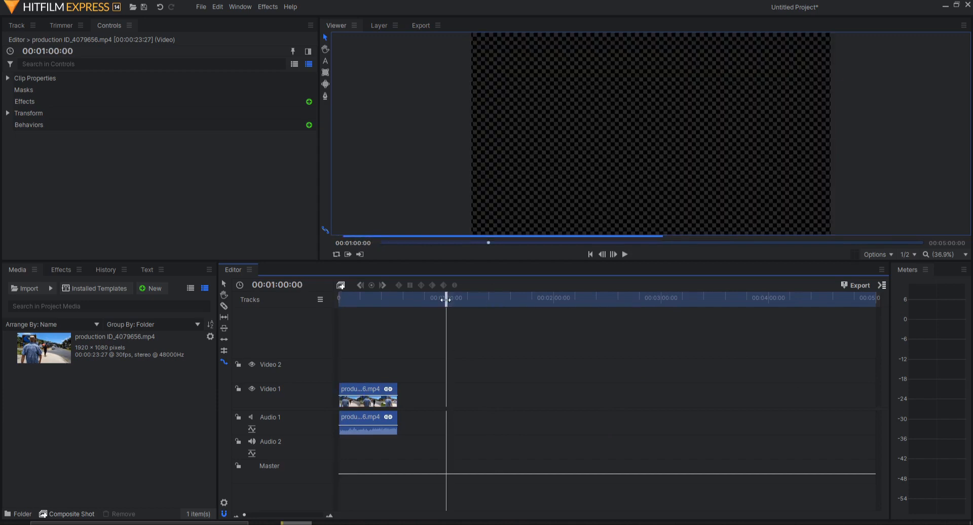
pyautogui.moveTo(398, 395); pyautogui.dragTo(446, 395)
# - Preview the stretched clip from near the start, then delete it from the timeline
pyautogui.moveTo(364, 303); pyautogui.dragTo(326, 302)
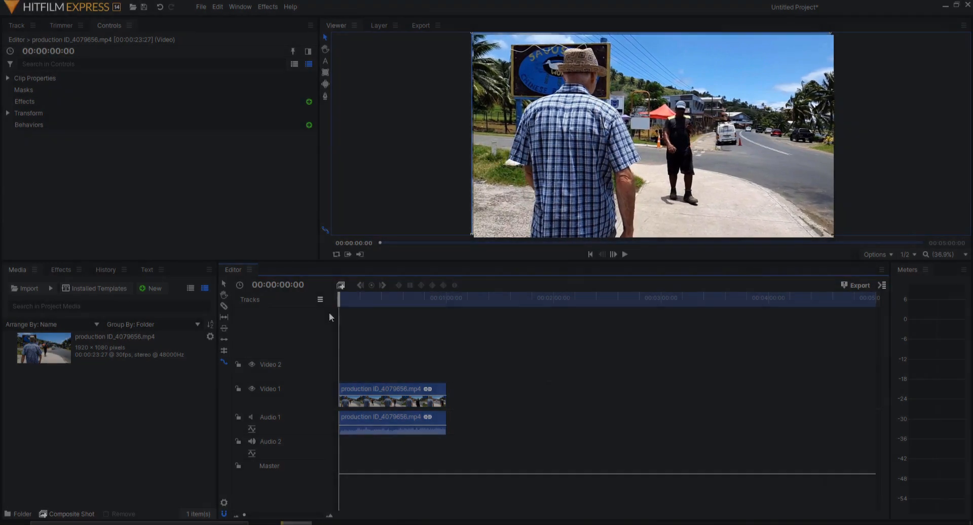
pyautogui.click(363, 391)
pyautogui.press('Delete')
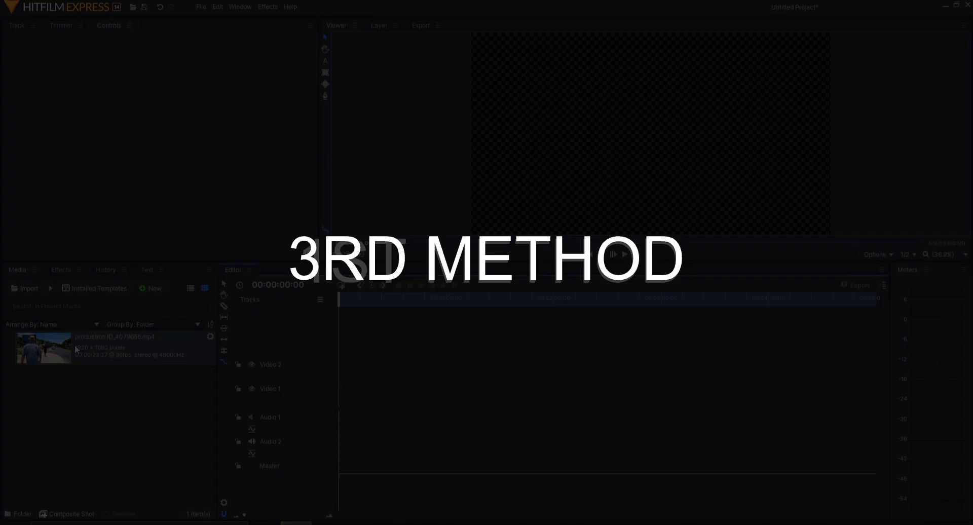
# - Make a composite shot from the video and apply the Temporal Speed effect to its layer
pyautogui.click(76, 349)
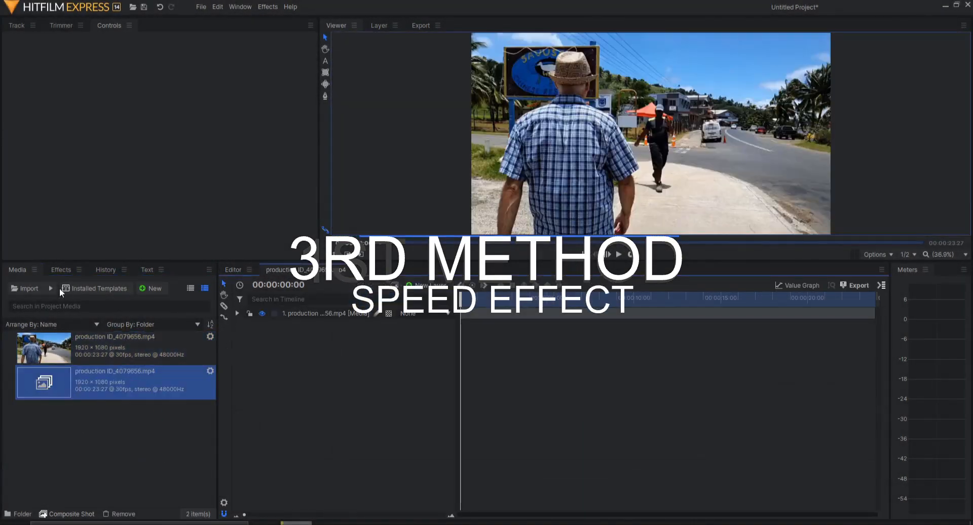
pyautogui.click(57, 273)
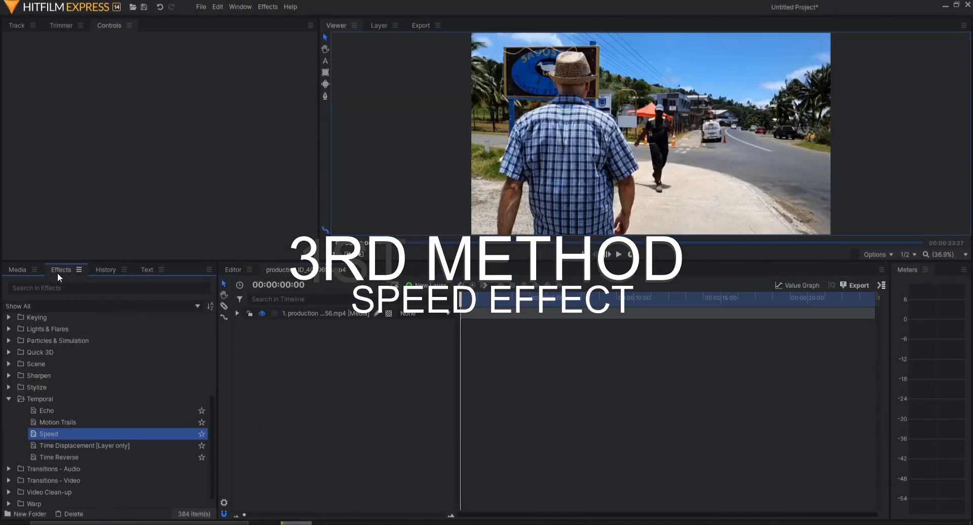
pyautogui.click(40, 401)
pyautogui.moveTo(59, 433); pyautogui.dragTo(339, 312)
# - Keyframe Speed at 1.00 at the start and 5.00 at 00:00:00:28
pyautogui.click(258, 359)
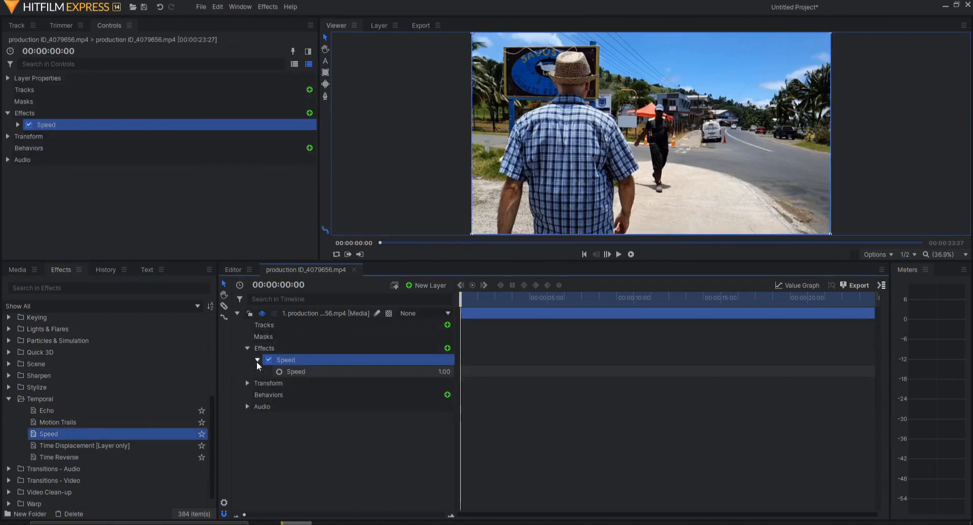
pyautogui.click(279, 372)
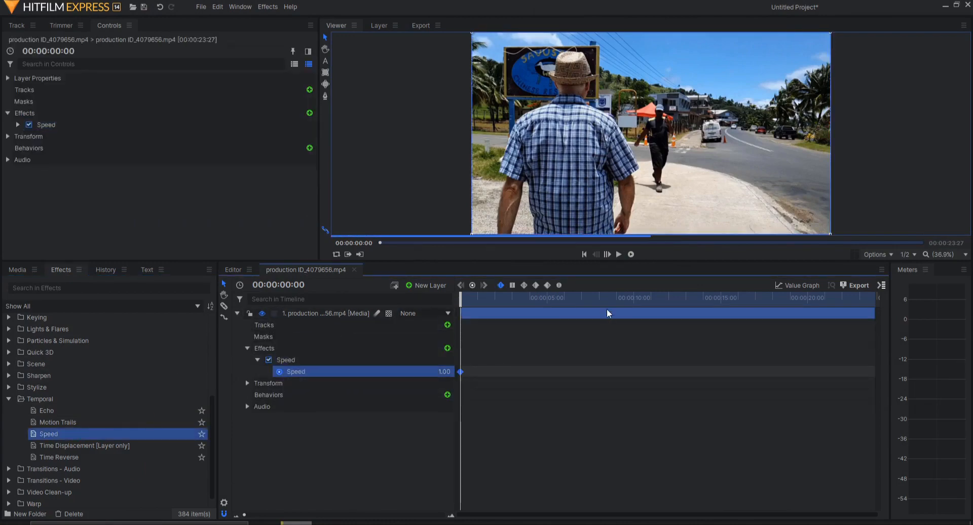
pyautogui.click(546, 303)
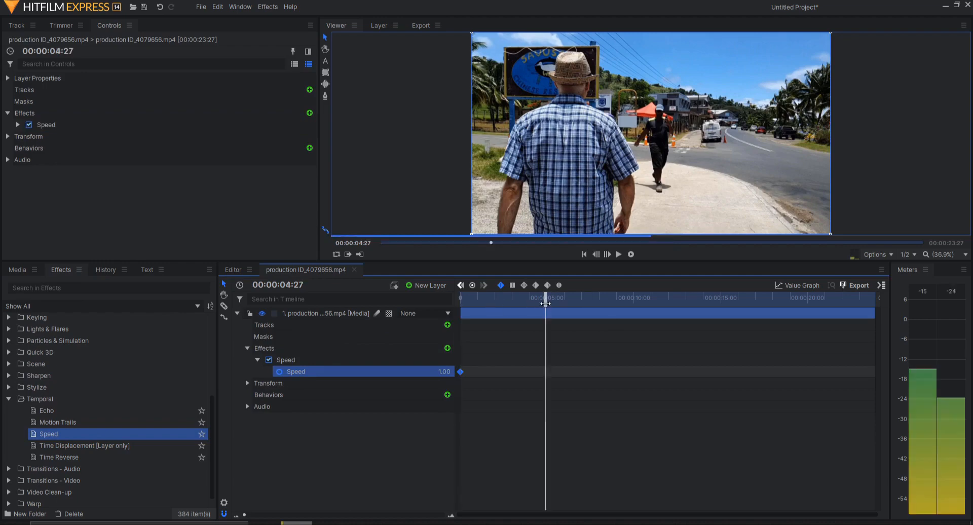
pyautogui.click(477, 302)
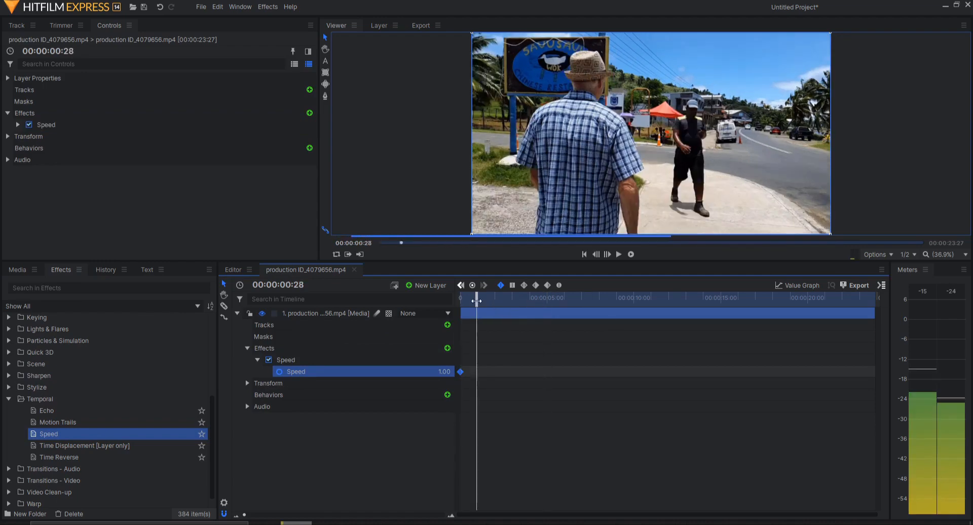
pyautogui.click(445, 371)
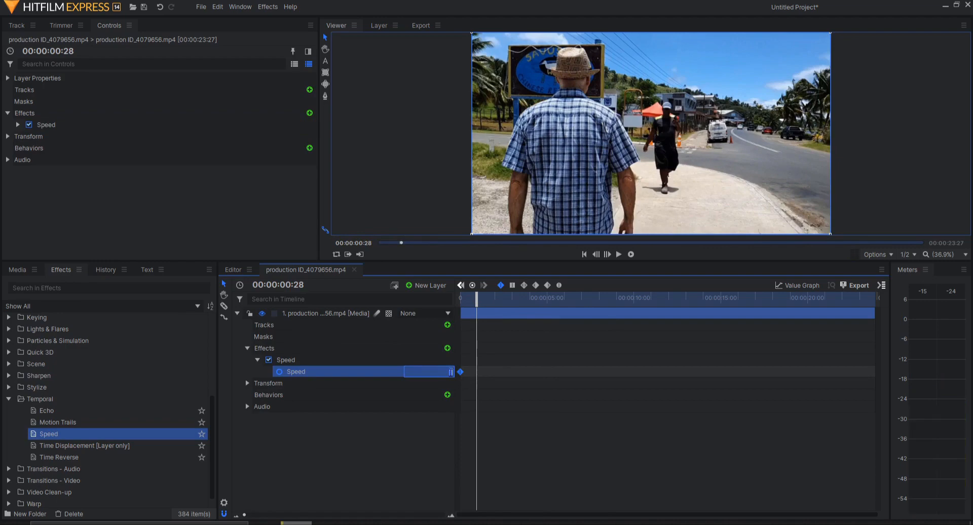
pyautogui.write('5')
pyautogui.press('Return')
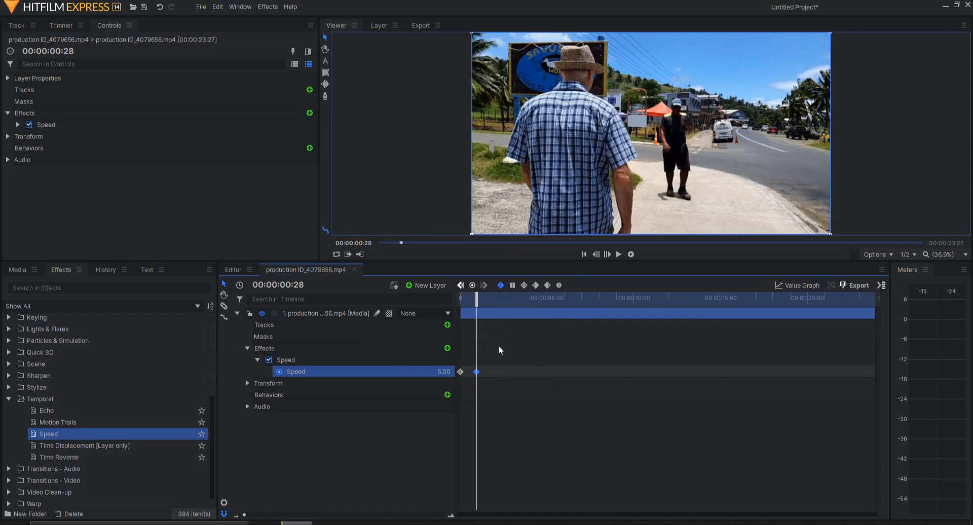
# - Add a Speed keyframe at 00:00:02:28 to hold 5.00 until then
pyautogui.moveTo(498, 350); pyautogui.dragTo(495, 372)
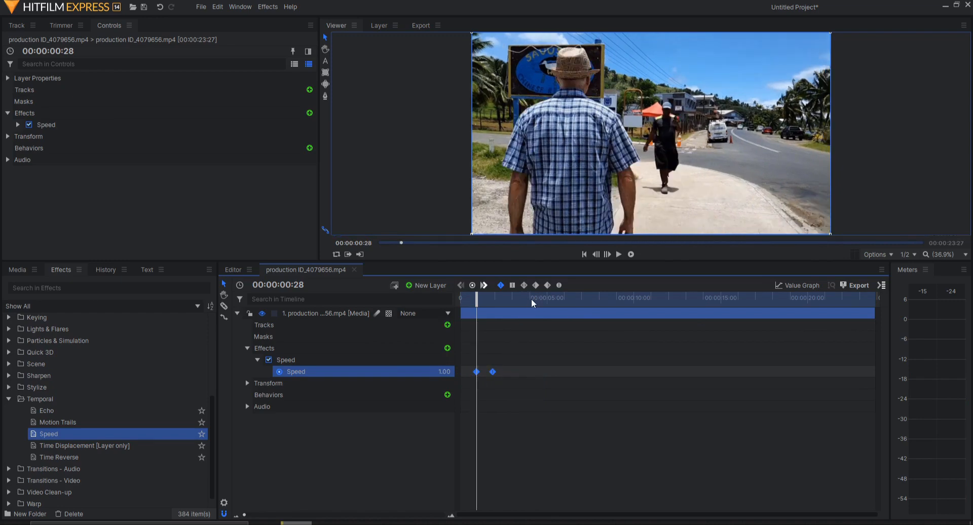
pyautogui.click(531, 299)
pyautogui.click(512, 297)
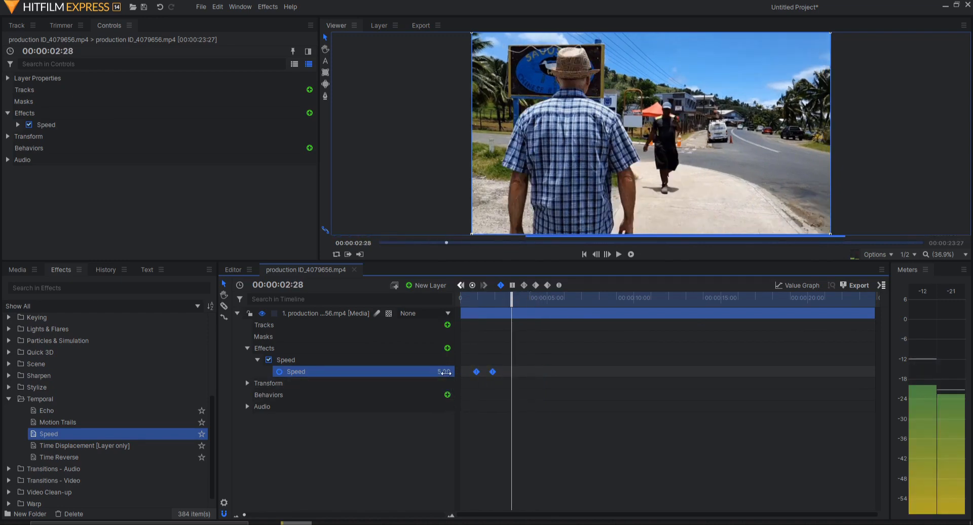
pyautogui.click(472, 285)
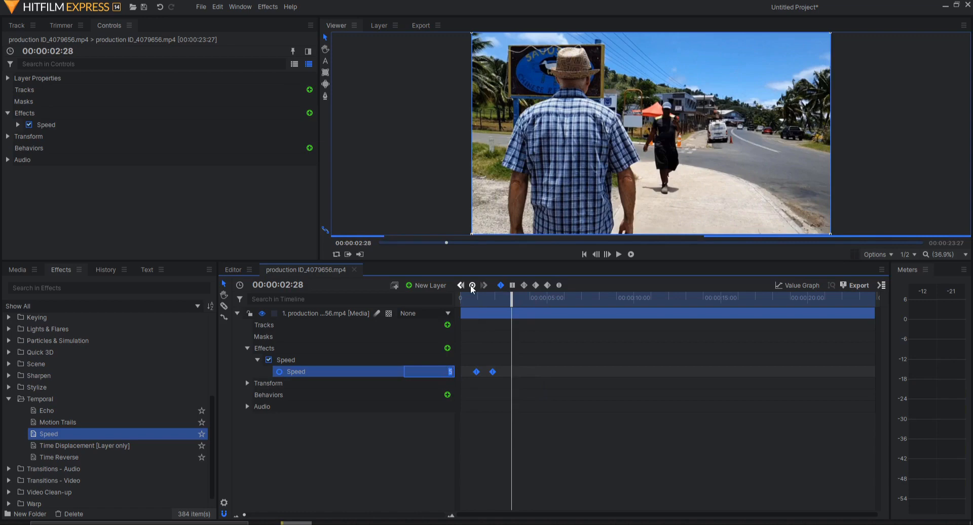
# - Set Speed back to 1.00 at 00:00:04:02, then return to the clip start
pyautogui.click(530, 300)
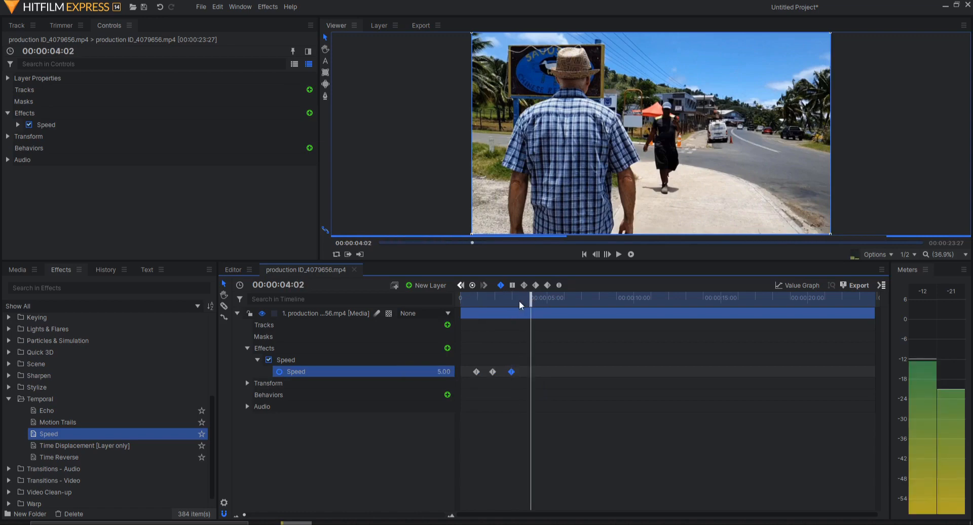
pyautogui.click(444, 371)
pyautogui.write('1')
pyautogui.press('Return')
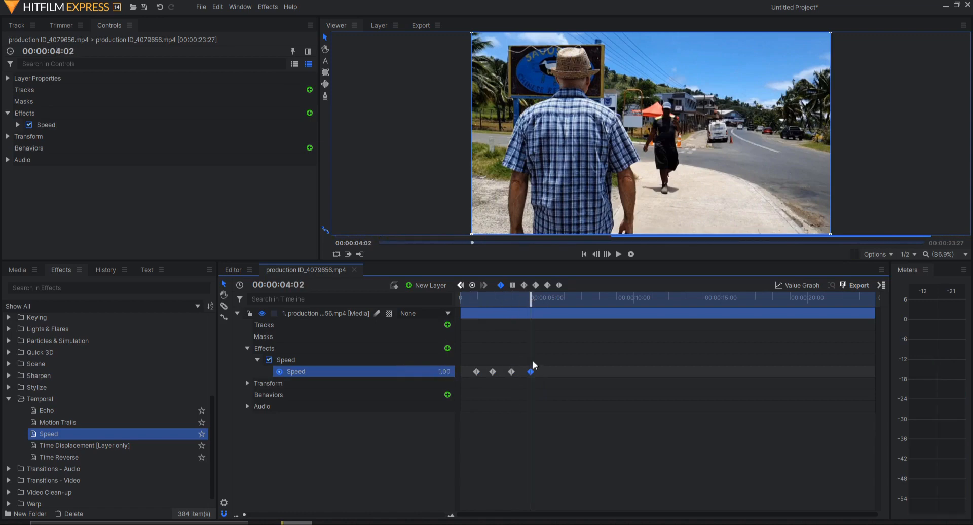
pyautogui.click(547, 302)
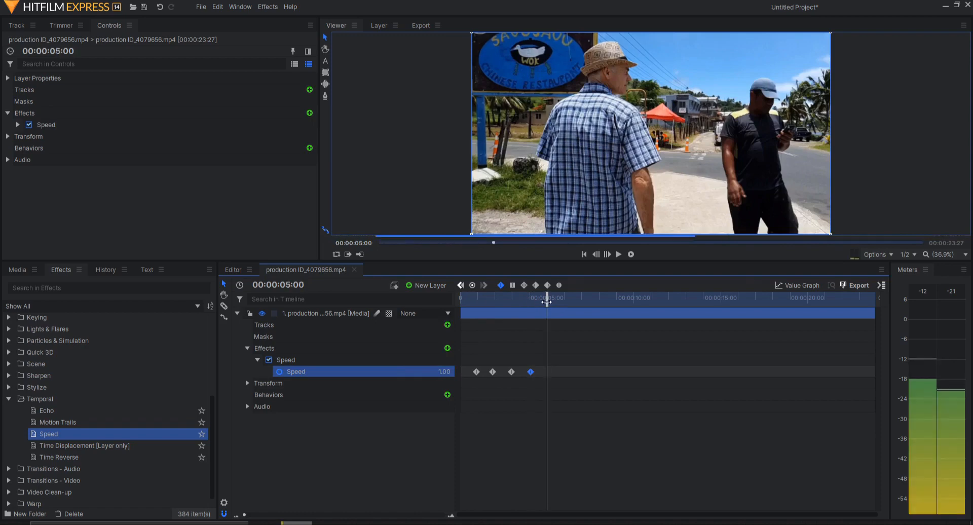
pyautogui.moveTo(546, 302); pyautogui.dragTo(456, 303)
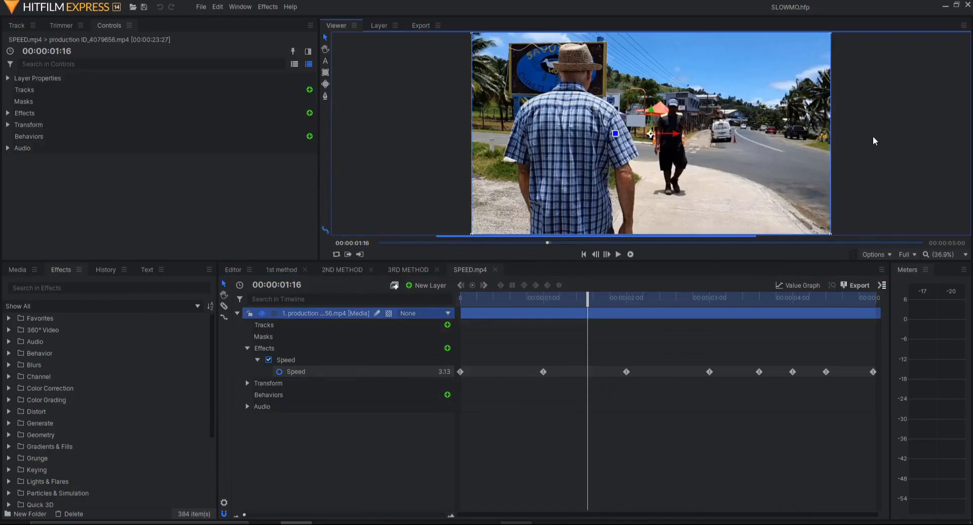
# - Expand the Temporal effects, apply Speed to the layer, and preview the first frames
pyautogui.click(873, 136)
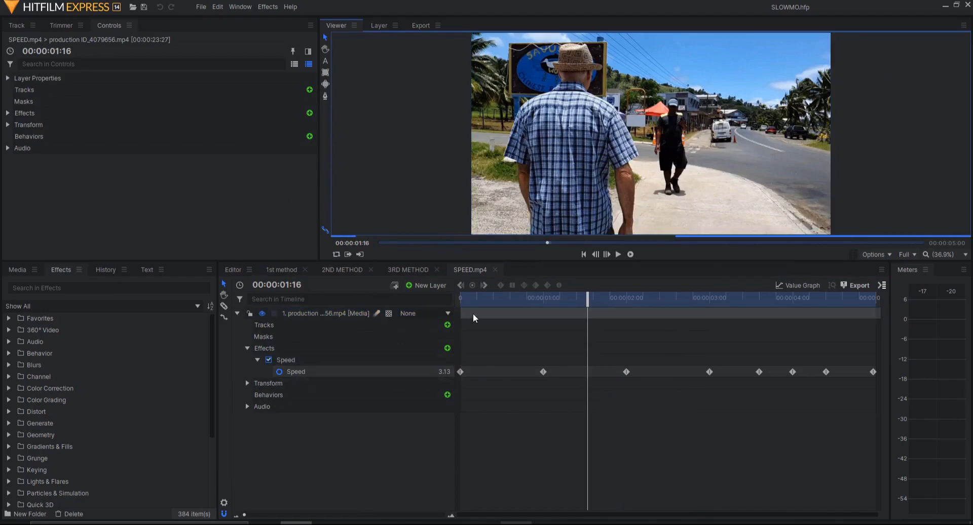
pyautogui.moveTo(470, 298); pyautogui.dragTo(459, 298)
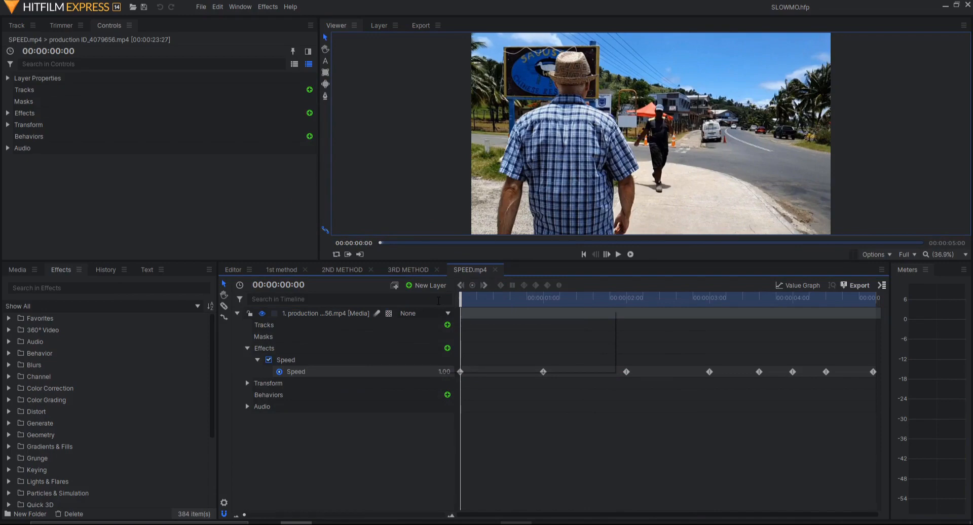
pyautogui.click(56, 289)
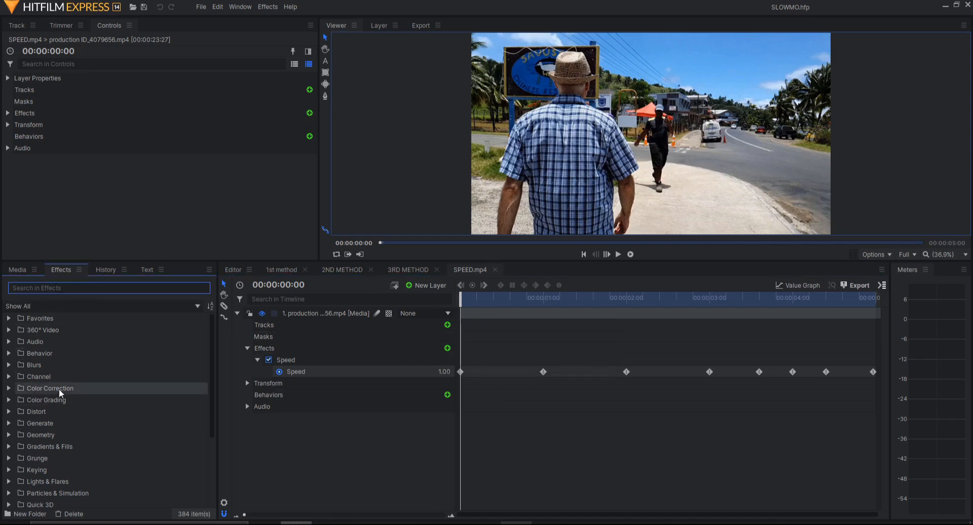
pyautogui.scroll(-3, 66, 400)
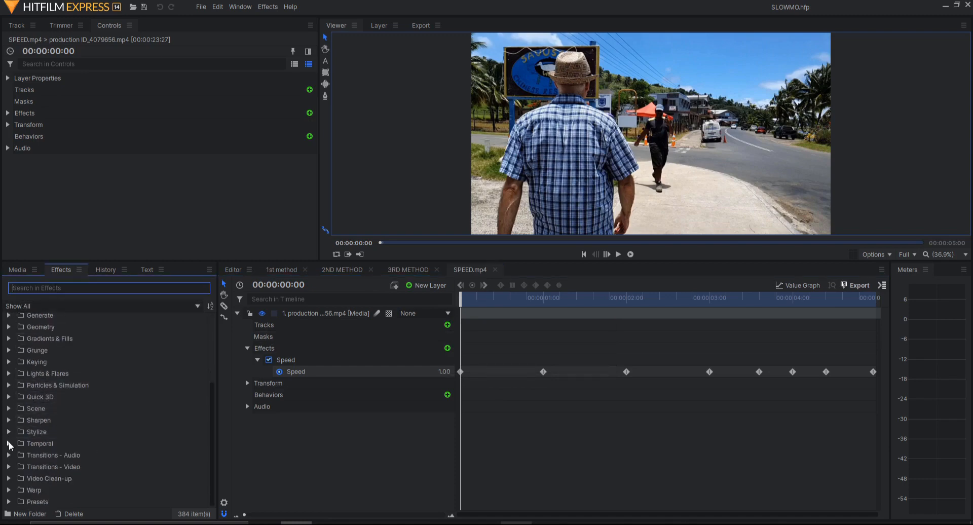
pyautogui.click(8, 443)
pyautogui.scroll(-2, 68, 430)
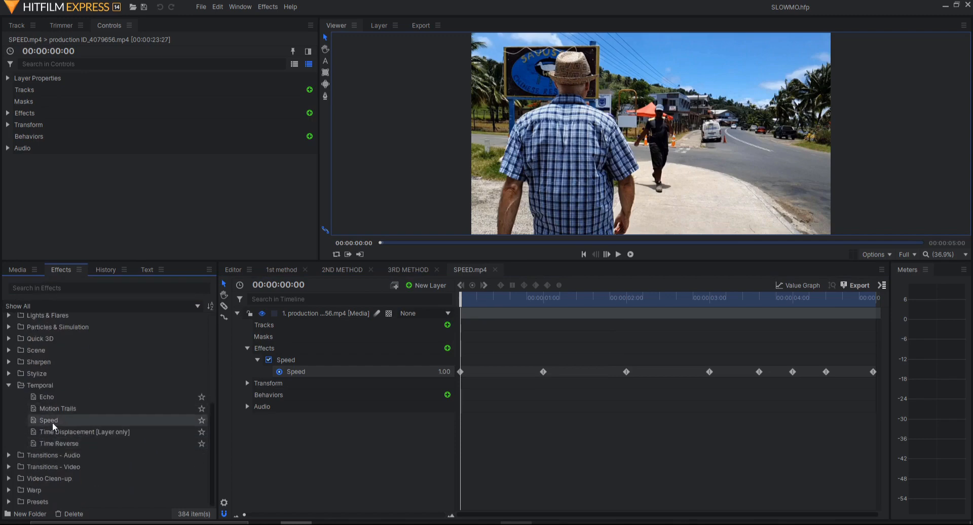
pyautogui.moveTo(53, 420); pyautogui.dragTo(250, 370)
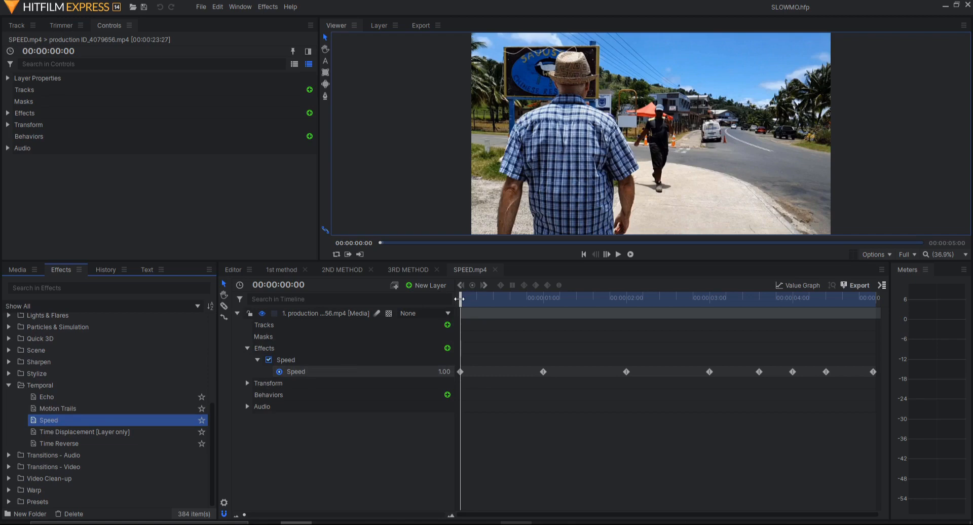
pyautogui.moveTo(459, 299); pyautogui.dragTo(497, 299)
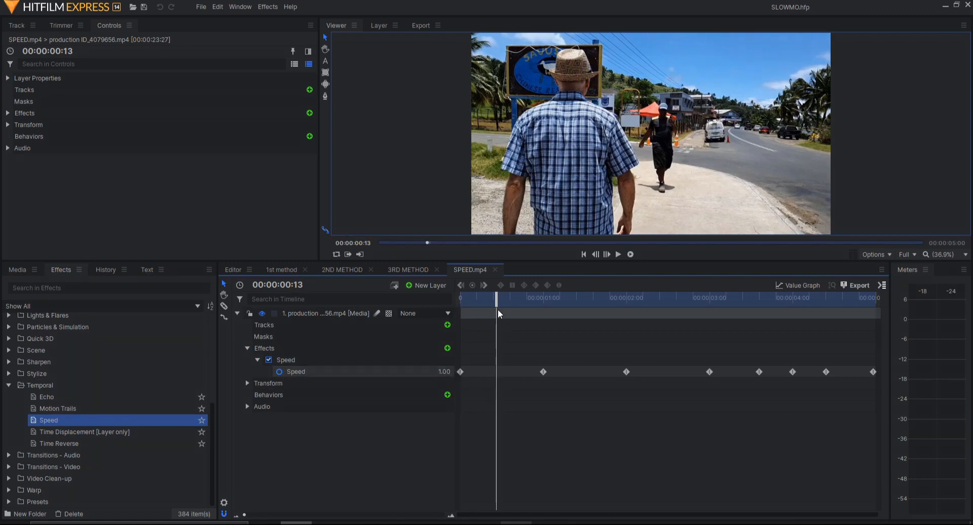
pyautogui.click(587, 296)
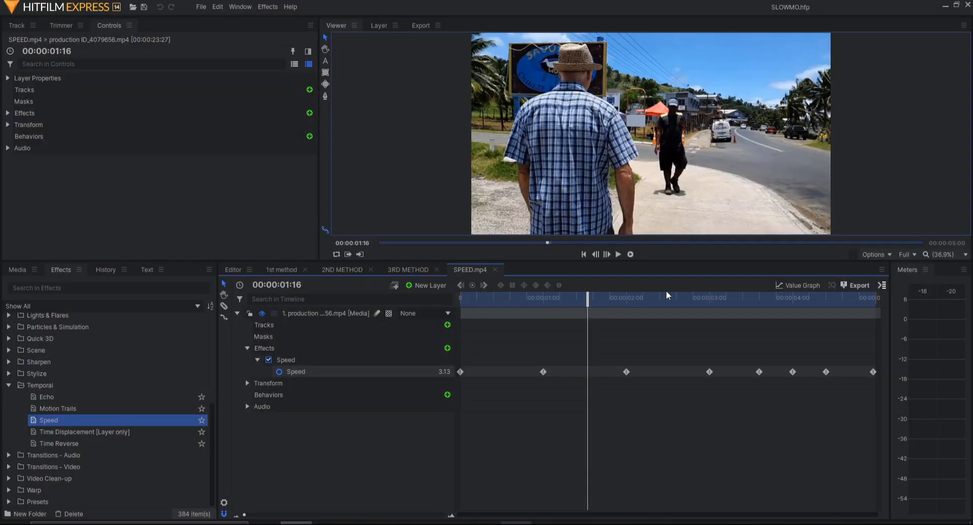
pyautogui.click(664, 294)
pyautogui.moveTo(712, 299); pyautogui.dragTo(781, 300)
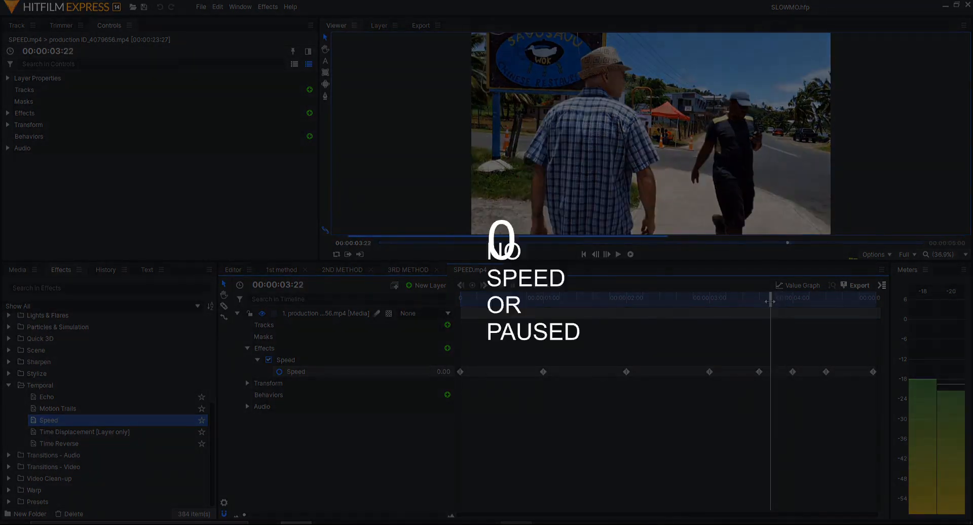
# - Move the playhead slightly later within the paused section of the Speed ramp
pyautogui.moveTo(773, 302); pyautogui.dragTo(840, 302)
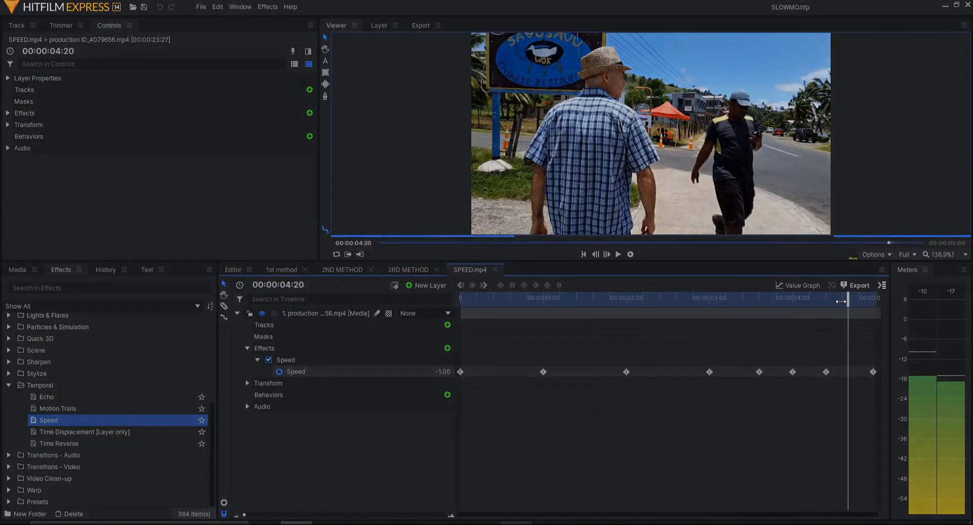